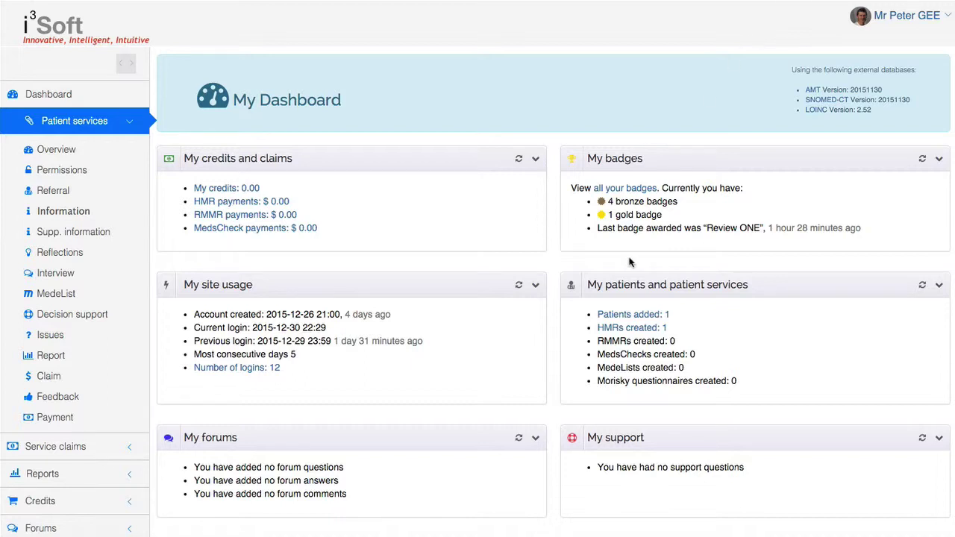
Open the patient's entry under 'HMRs created' to reach its home medication review services
left_click(640, 329)
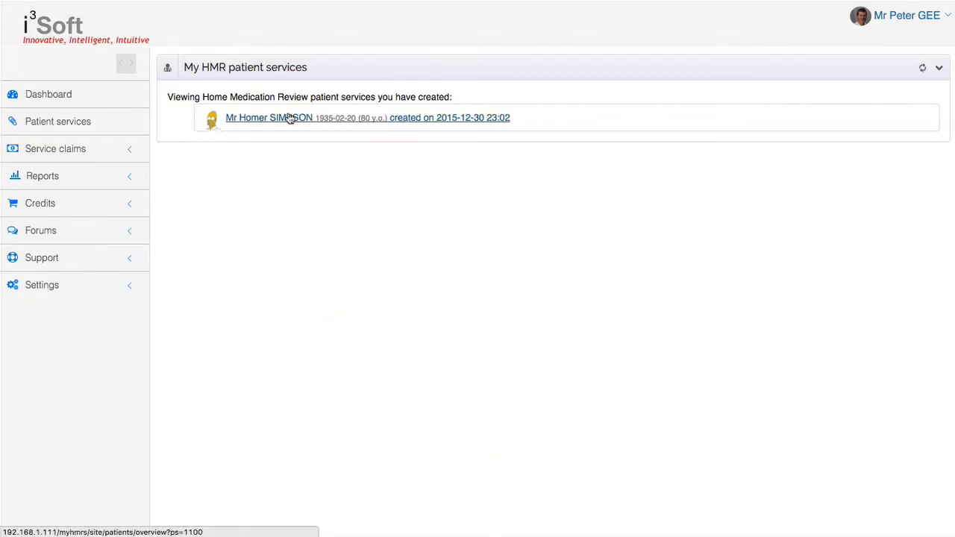
left_click(289, 120)
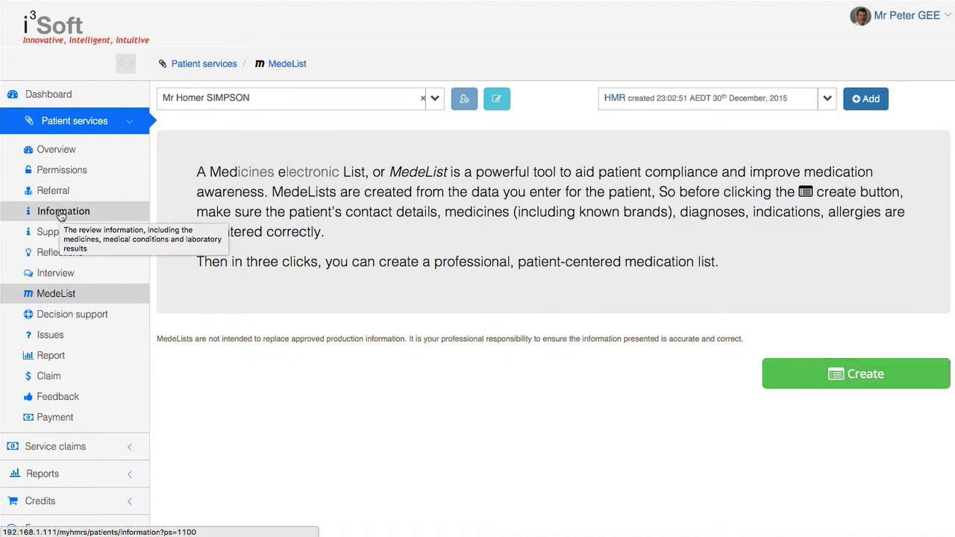
Create the MedeList and review its notes, penicillin and pethidine allergies, and disclaimer
left_click(841, 377)
left_click(335, 198)
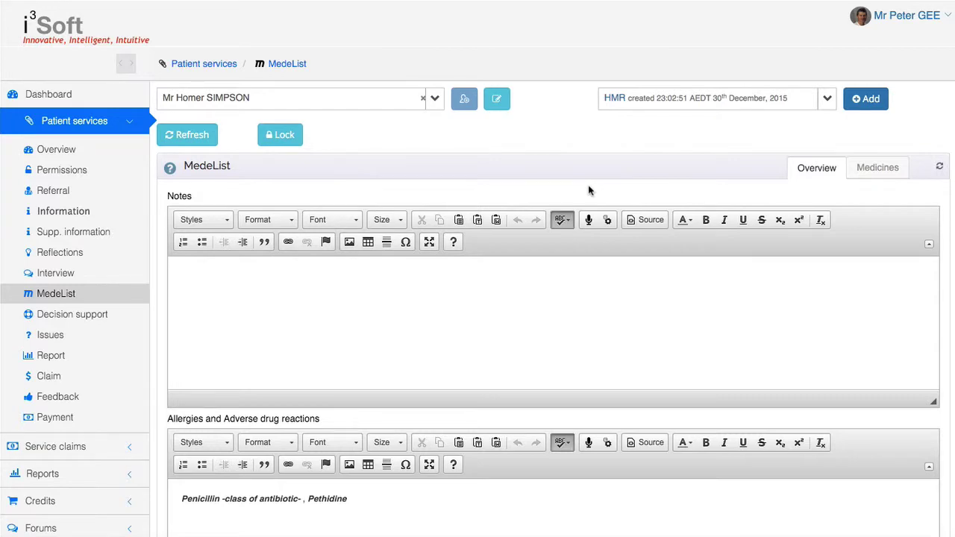
scroll(588, 191, "down", 3)
scroll(588, 190, "down", 3)
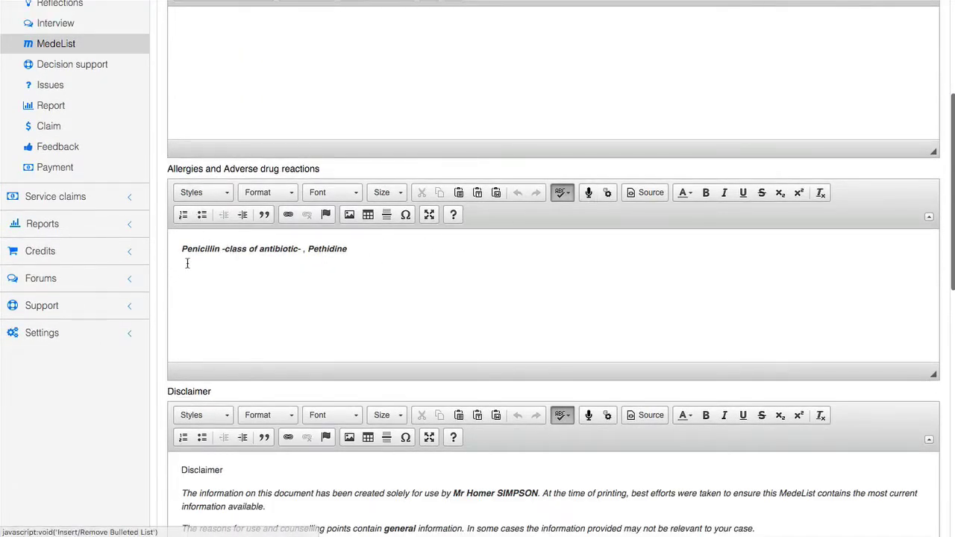
scroll(270, 254, "down", 3)
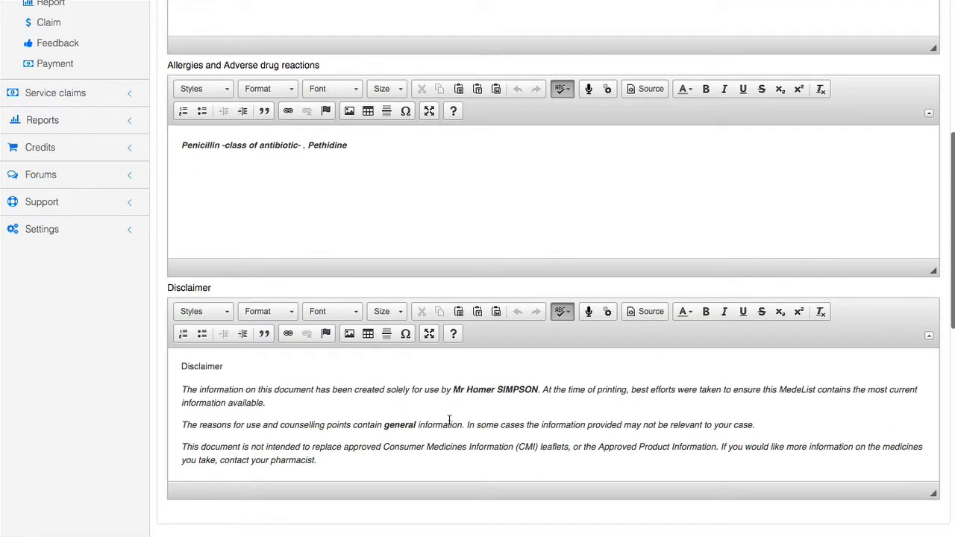
scroll(449, 420, "up", 1)
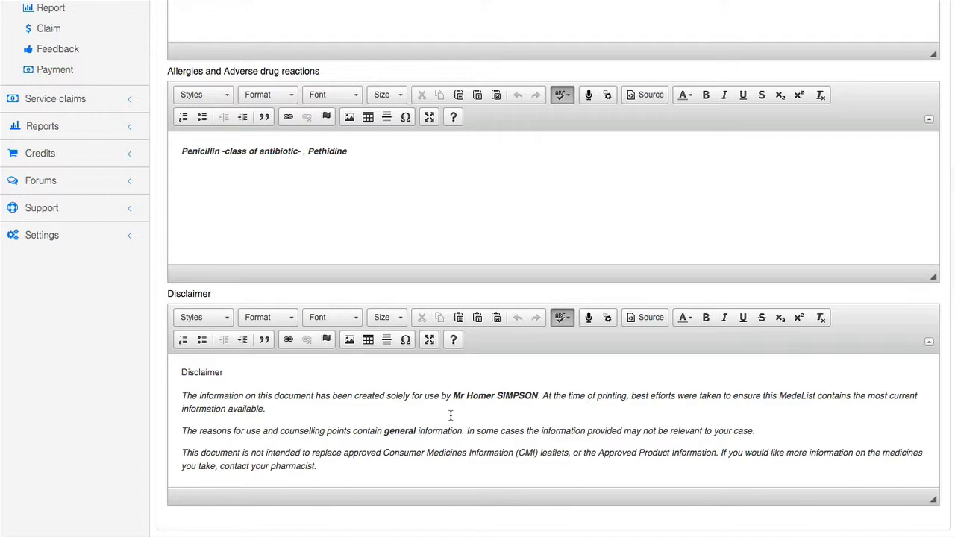
scroll(451, 415, "up", 5)
scroll(443, 366, "up", 2)
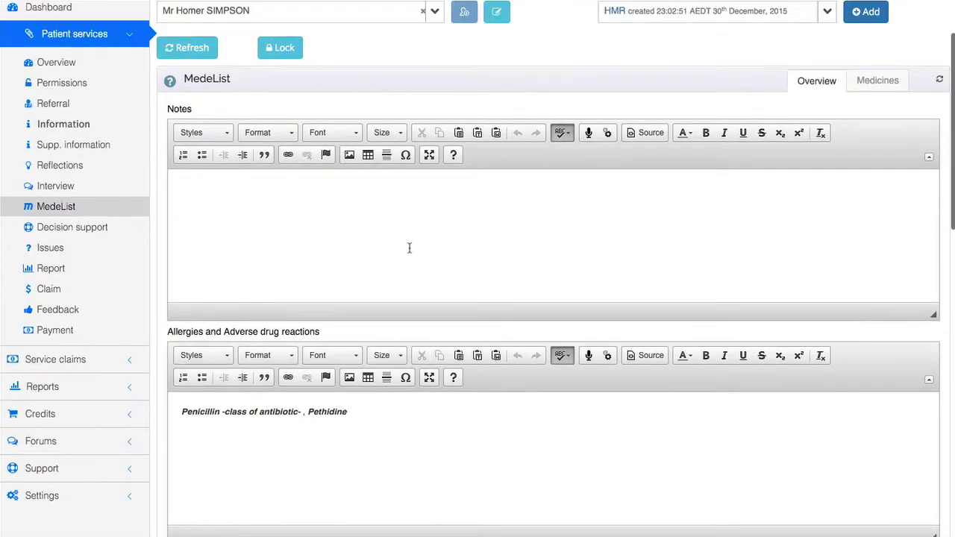
scroll(327, 260, "up", 2)
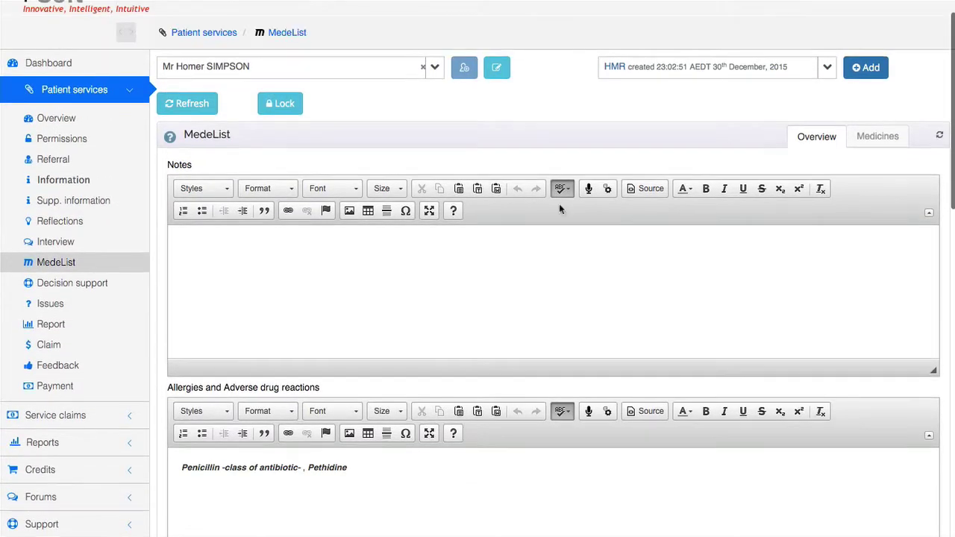
Review the Azathioprine 50 mg (Imuran) entry: morning dosing, Crohn's disease reason and counselling
left_click(876, 141)
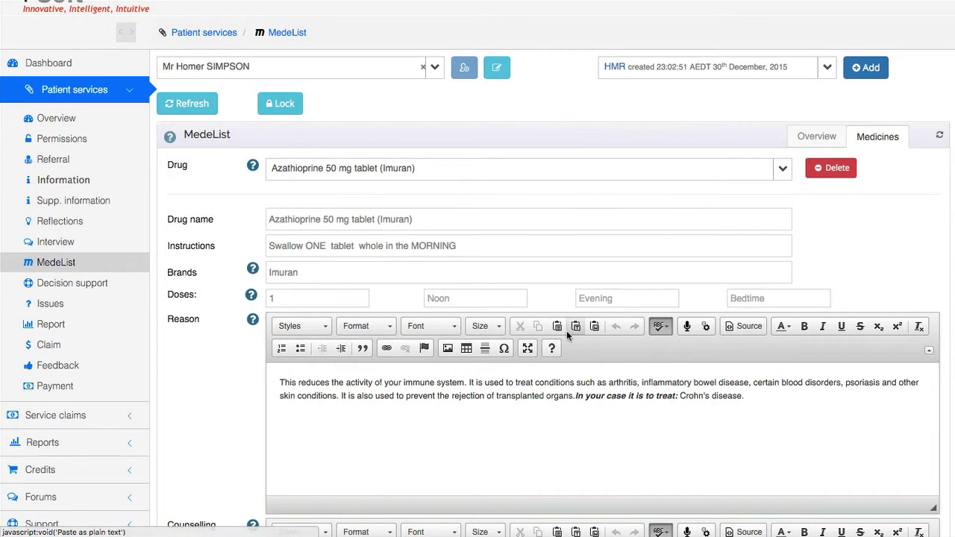
scroll(556, 369, "down", 1)
scroll(550, 366, "down", 3)
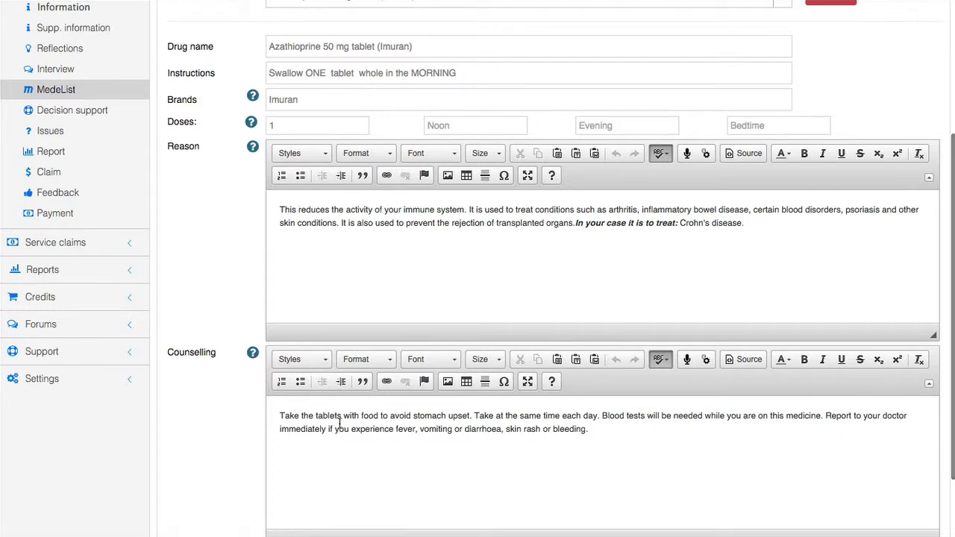
scroll(339, 423, "down", 2)
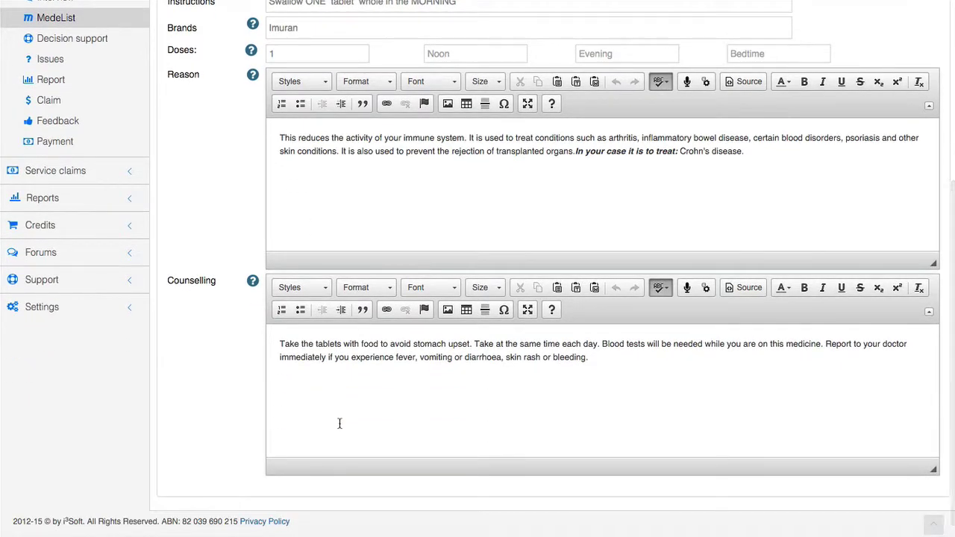
scroll(340, 423, "up", 5)
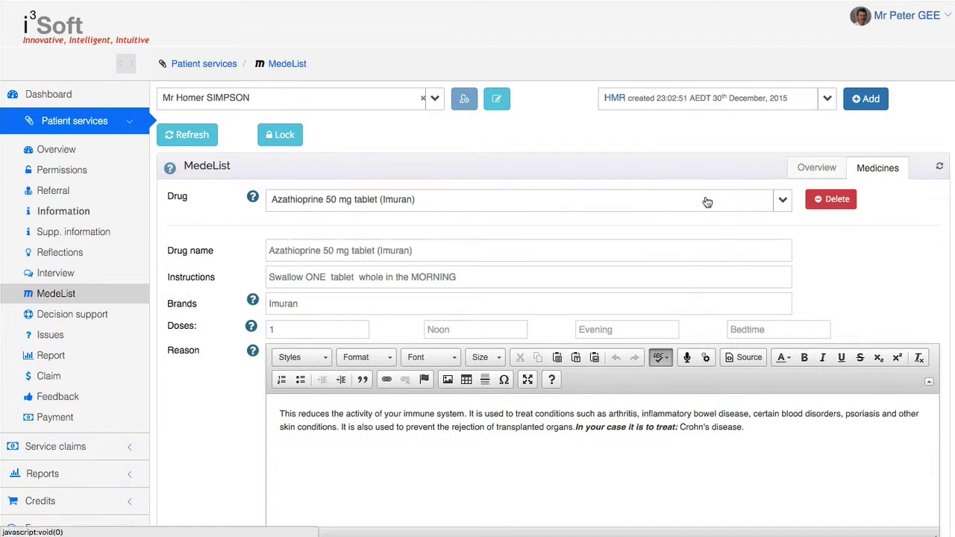
scroll(705, 203, "down", 1)
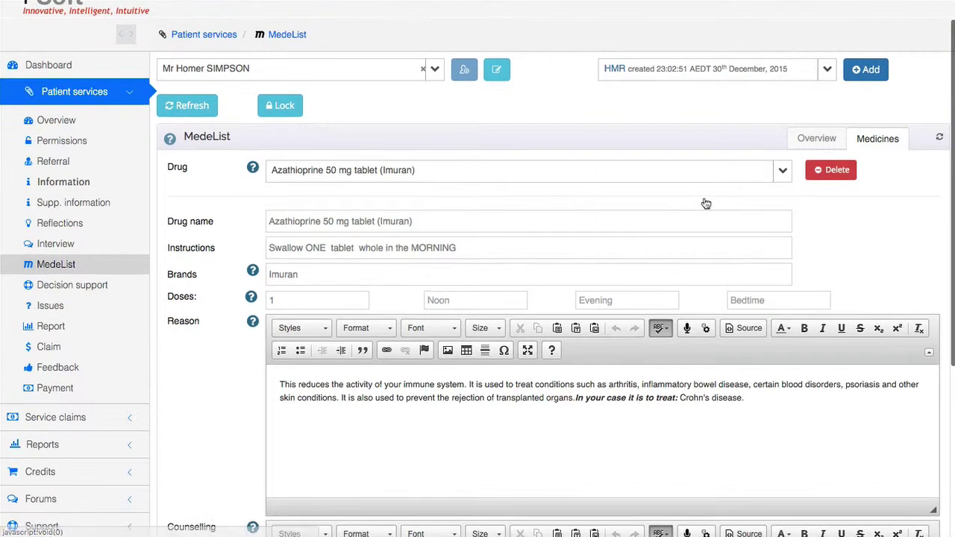
left_click(575, 400)
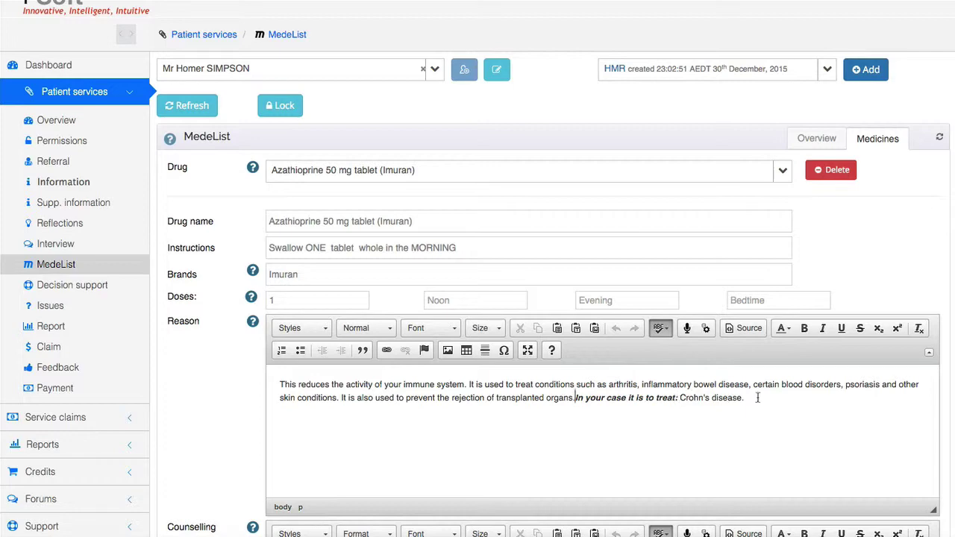
scroll(597, 395, "down", 3)
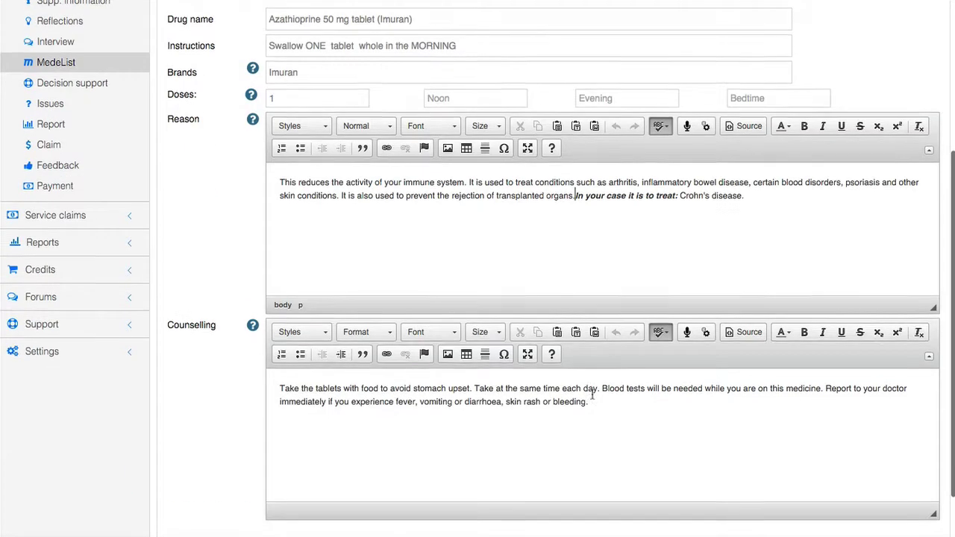
scroll(593, 394, "up", 4)
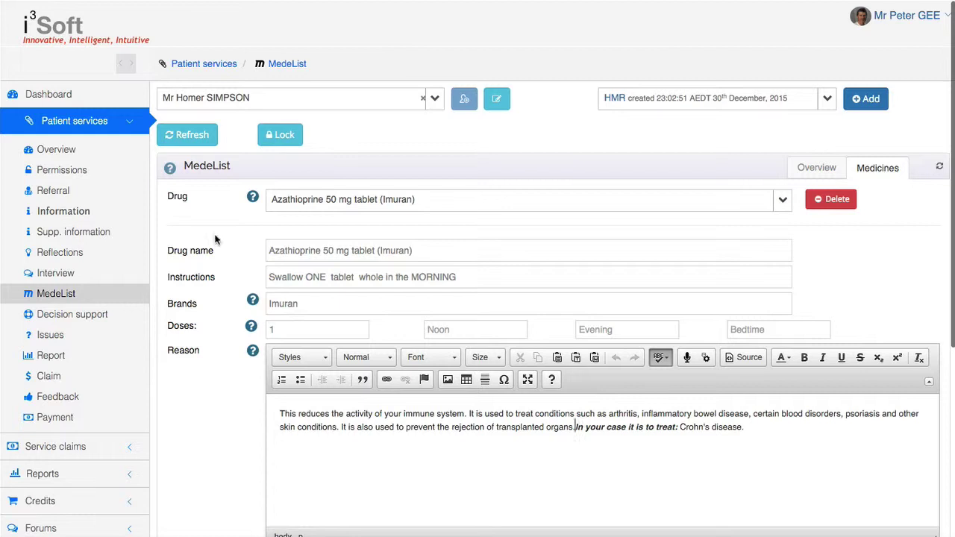
Show the patient's Indications, with Imuran listed under Crohn's disease
left_click(89, 215)
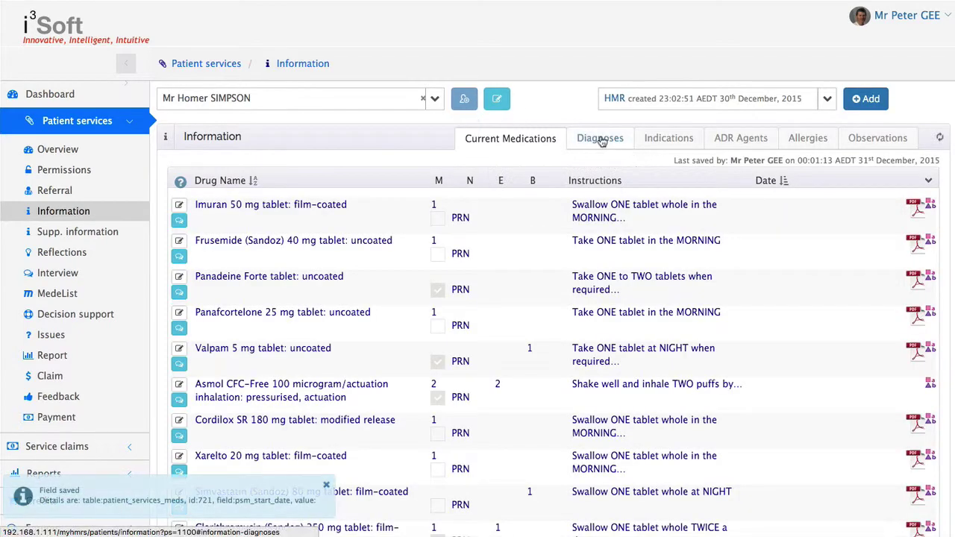
left_click(638, 141)
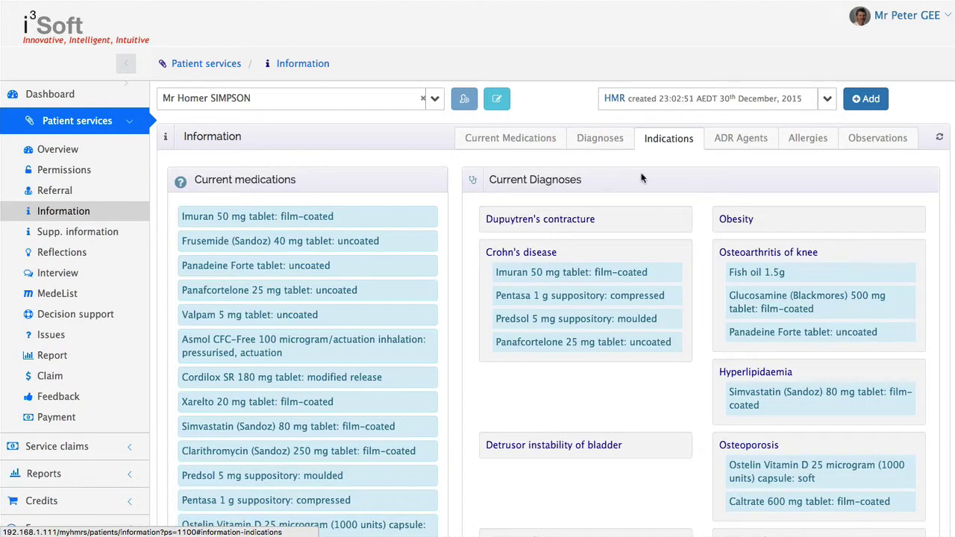
scroll(698, 297, "down", 3)
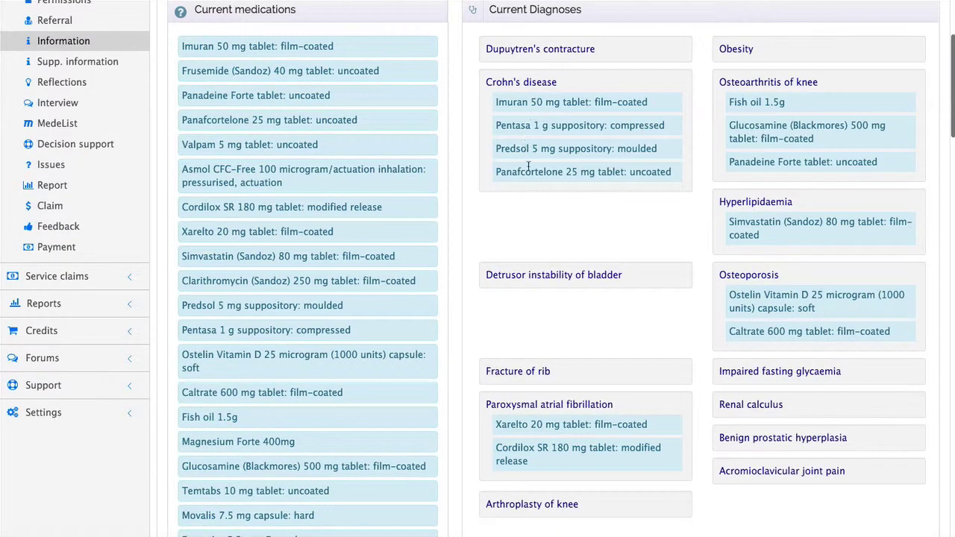
Browse the MedeList drug list, keeping Azathioprine 50 mg tablet (Imuran) selected
left_click(73, 125)
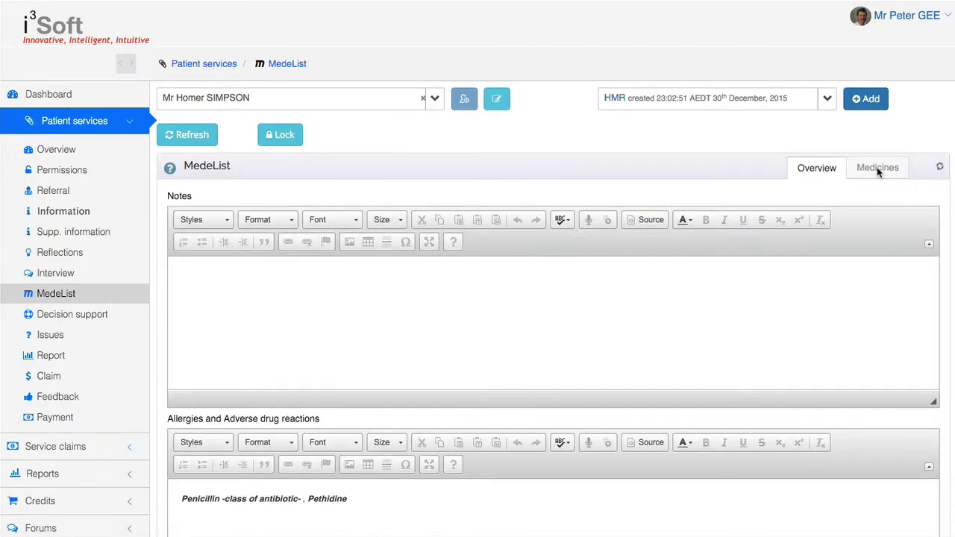
left_click(877, 168)
left_click(658, 203)
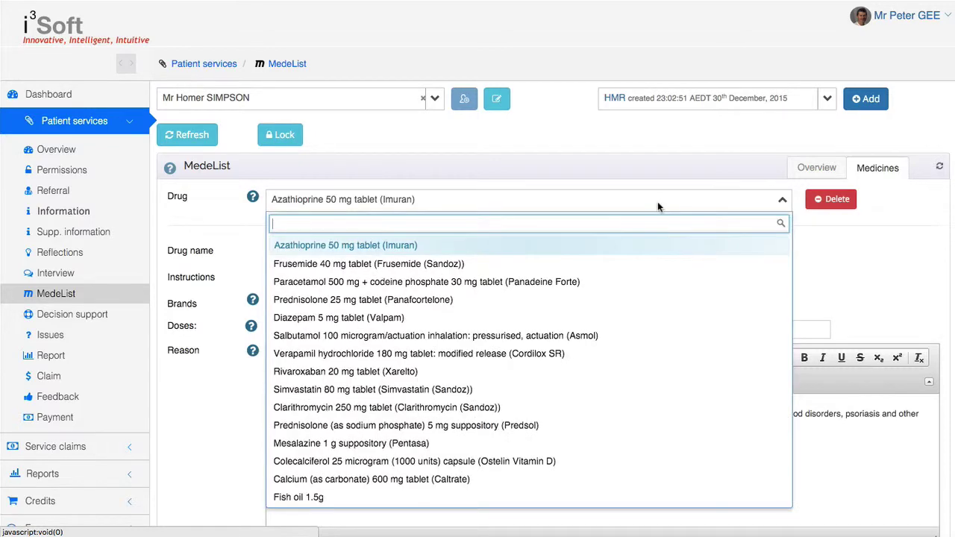
scroll(655, 496, "down", 2)
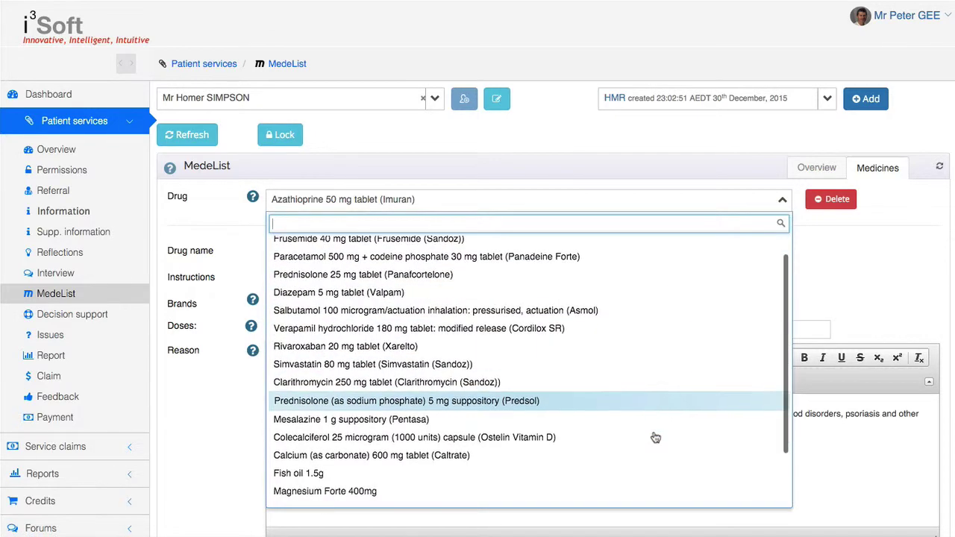
scroll(578, 403, "down", 2)
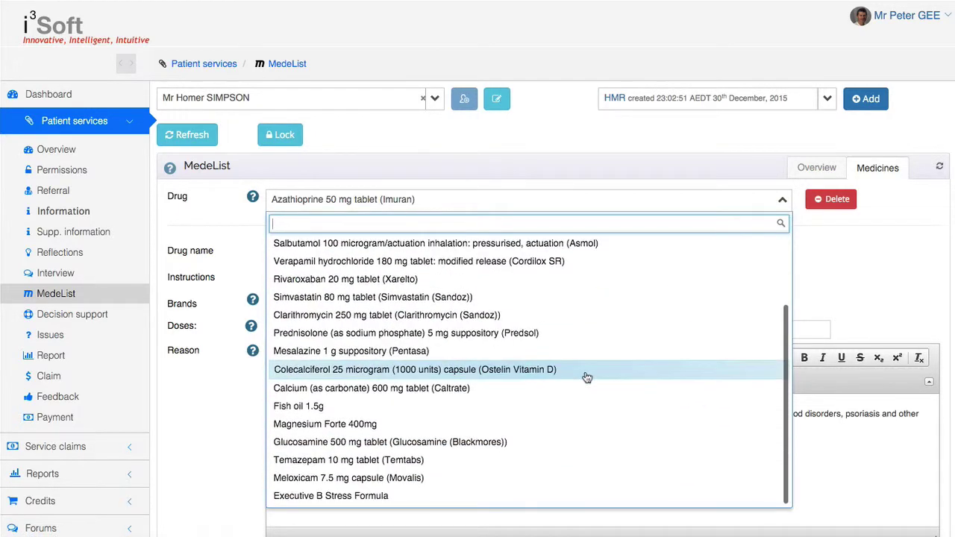
scroll(586, 360, "down", 2)
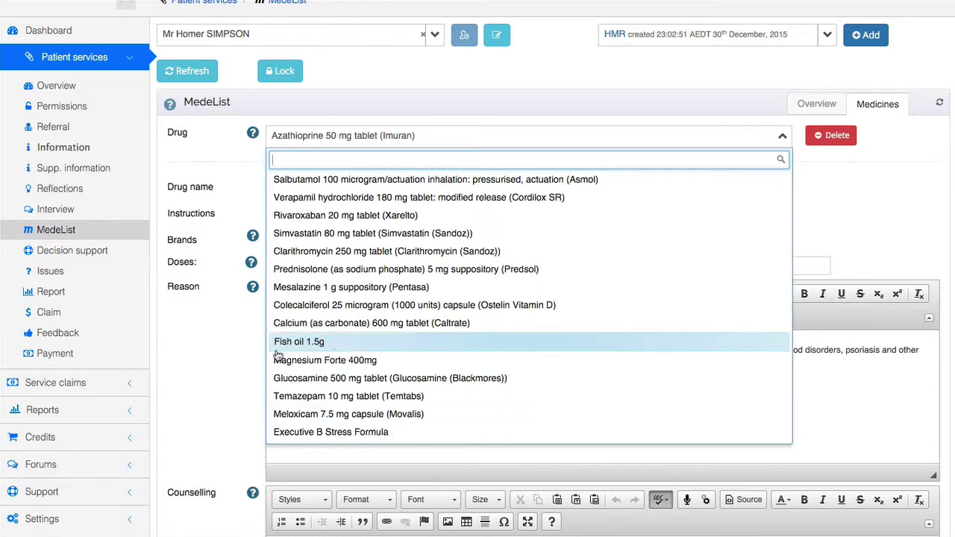
key("Escape")
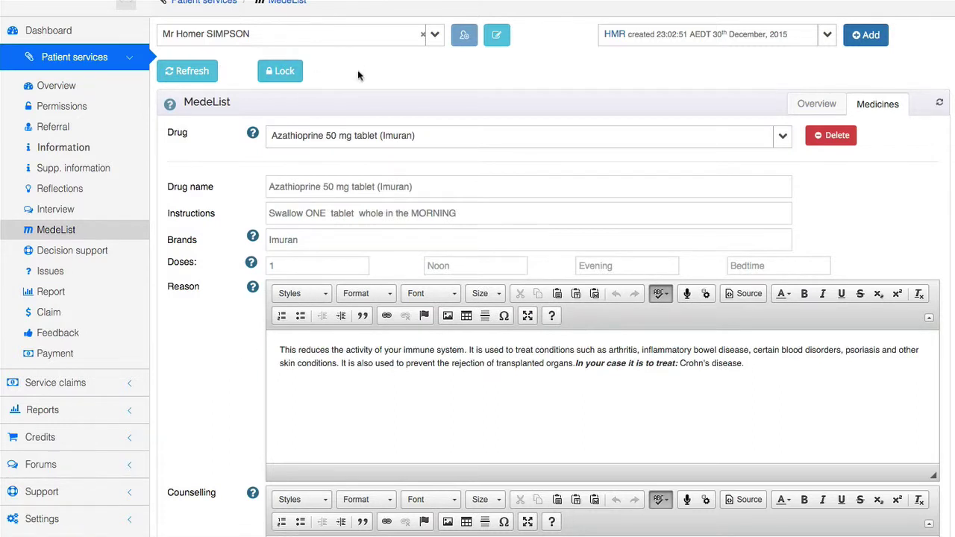
scroll(358, 74, "up", 1)
Lock the MedeList and scroll its print view of patient details, allergies and medications
scroll(366, 104, "up", 1)
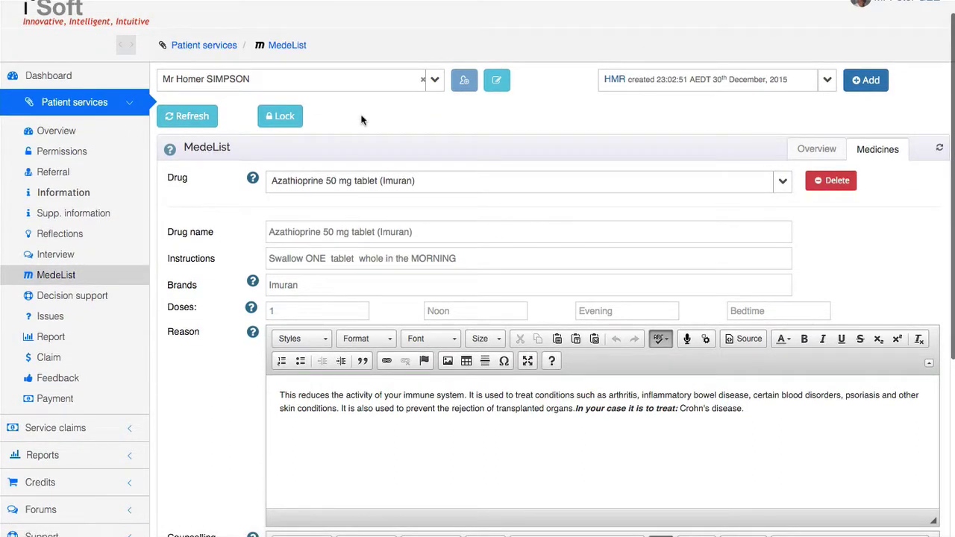
left_click(296, 119)
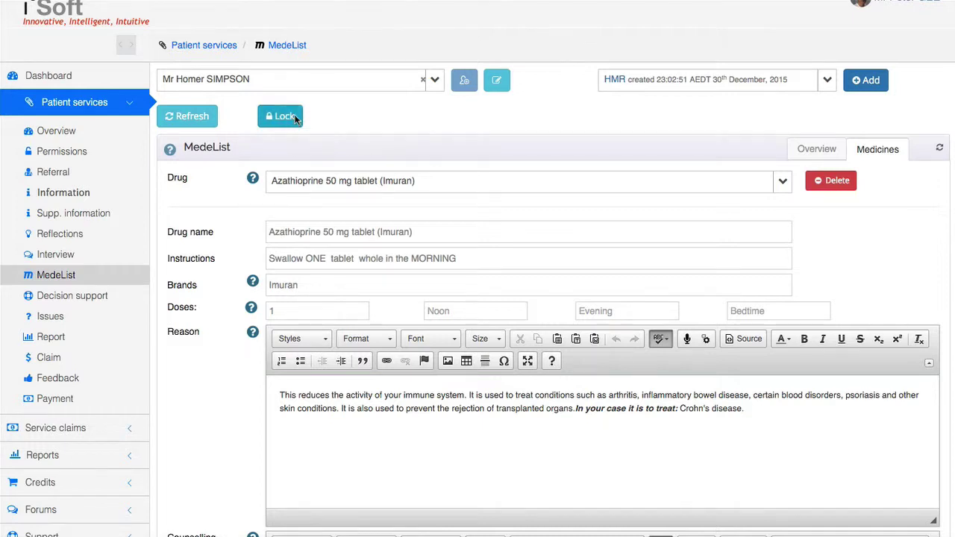
left_click(333, 167)
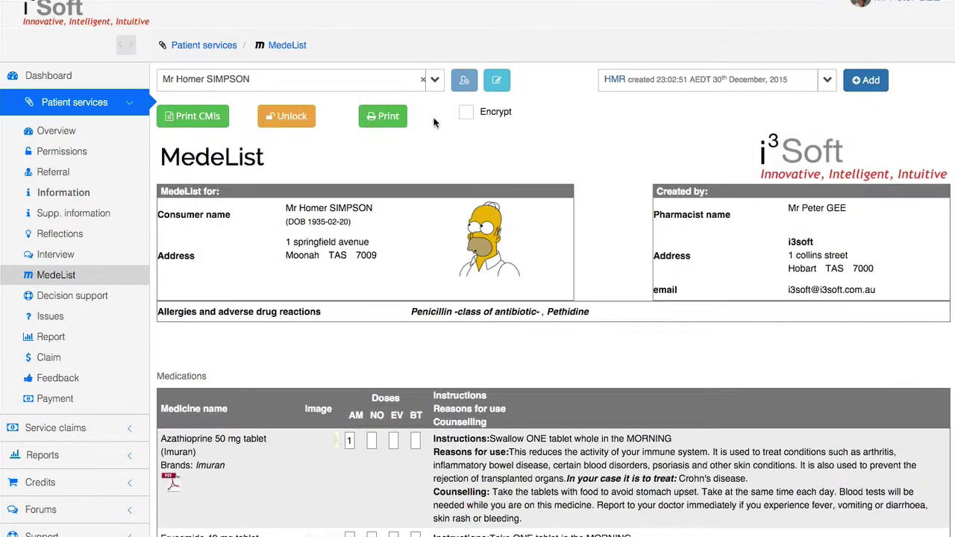
scroll(539, 179, "down", 1)
scroll(539, 179, "down", 3)
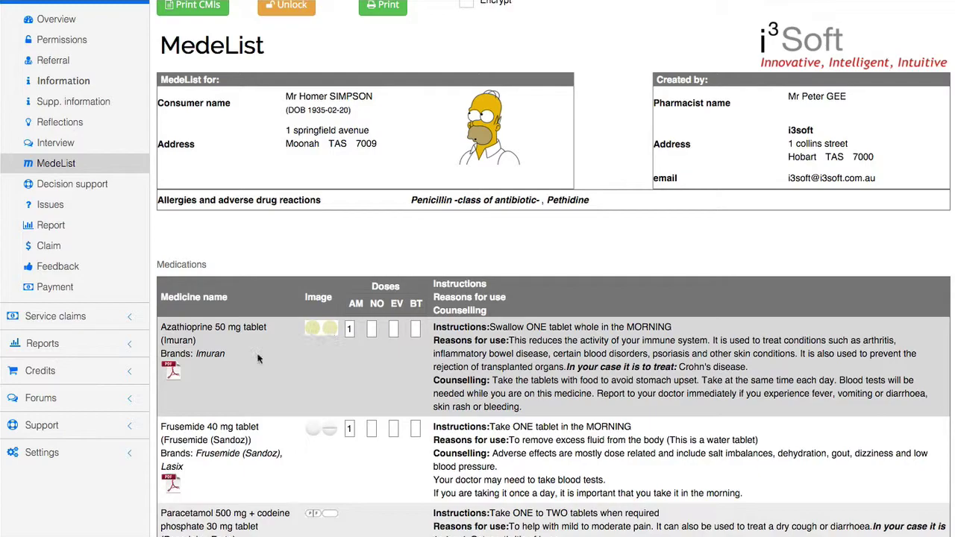
left_click(171, 373)
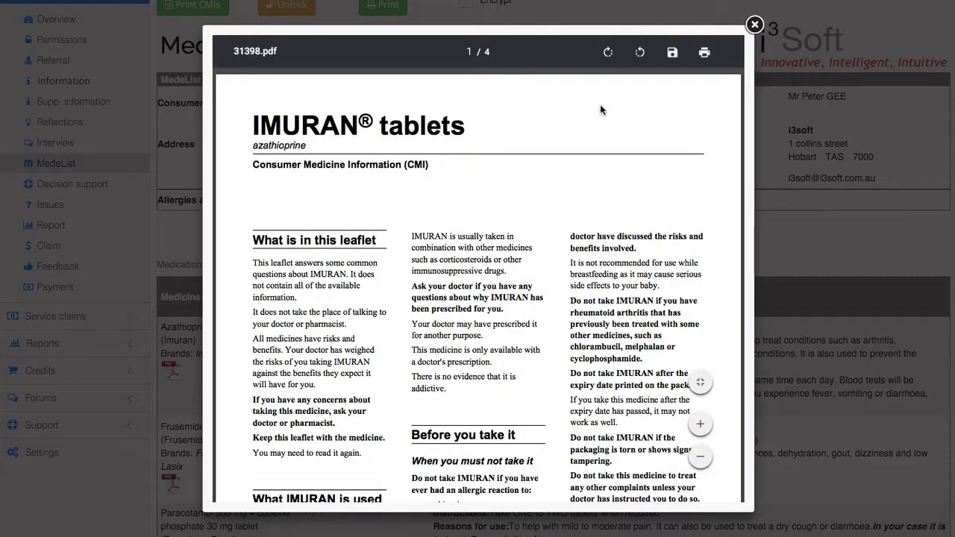
scroll(627, 198, "down", 5)
scroll(619, 197, "up", 3)
scroll(619, 197, "up", 2)
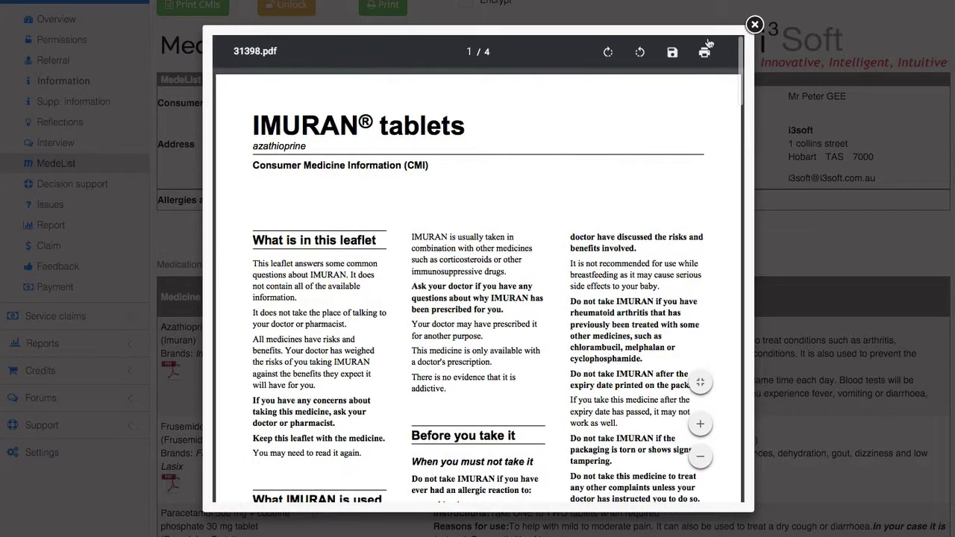
left_click(754, 25)
scroll(297, 256, "up", 3)
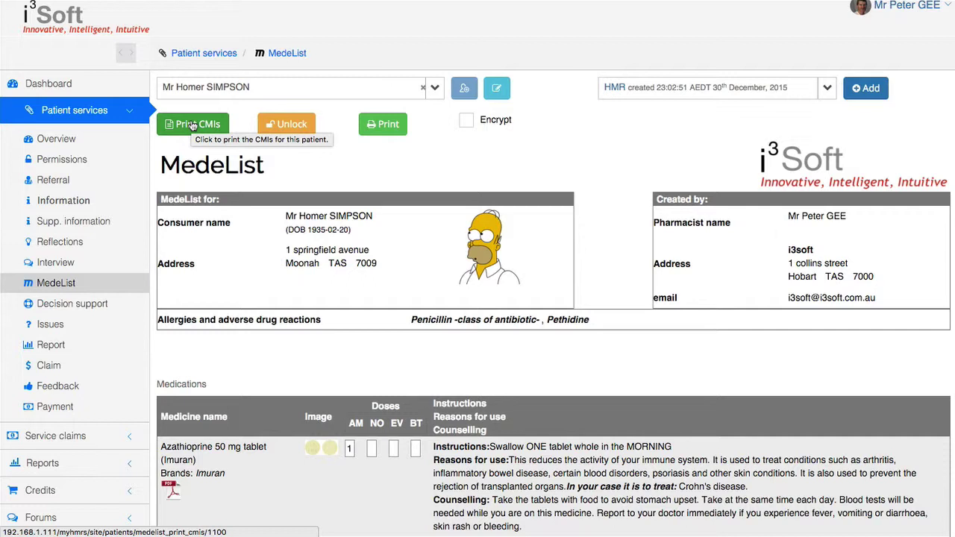
left_click(297, 124)
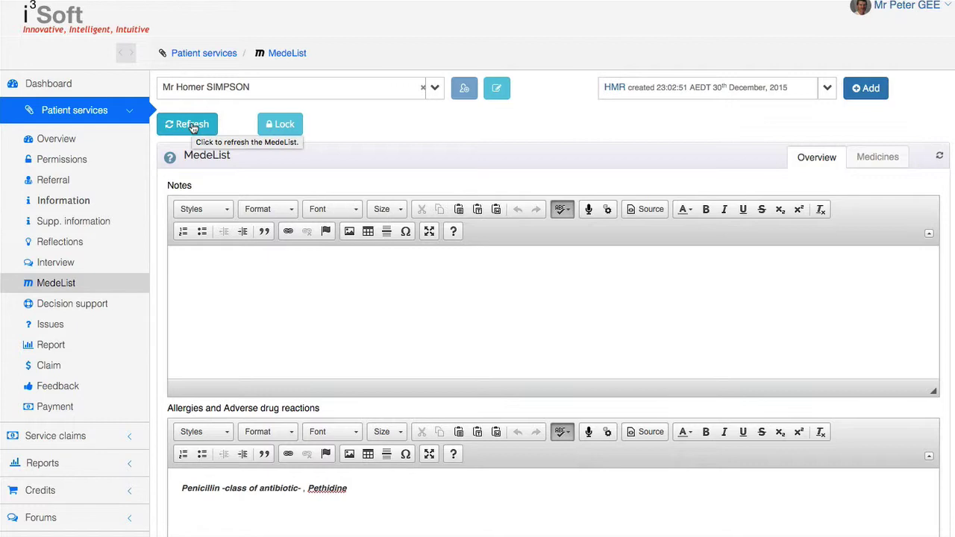
left_click(287, 125)
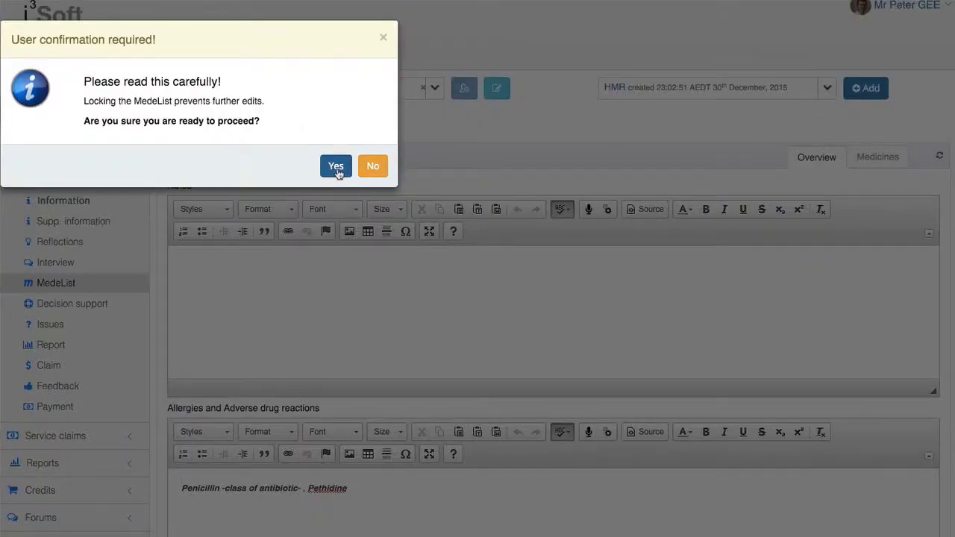
left_click(336, 165)
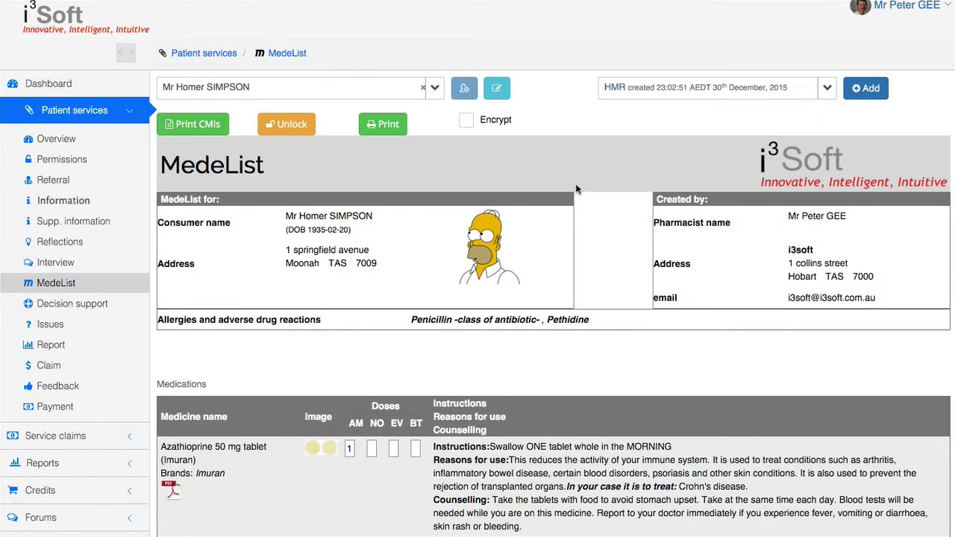
left_click(492, 121)
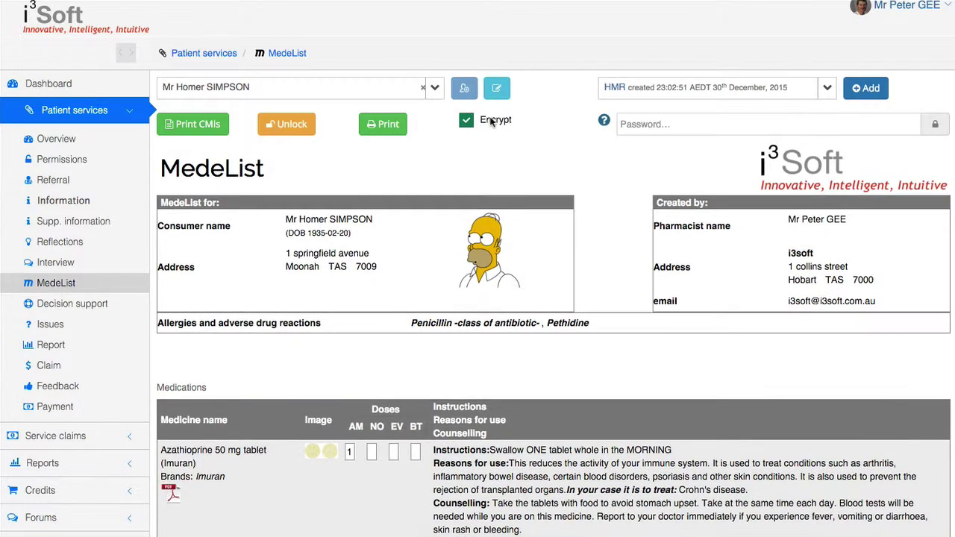
left_click(662, 127)
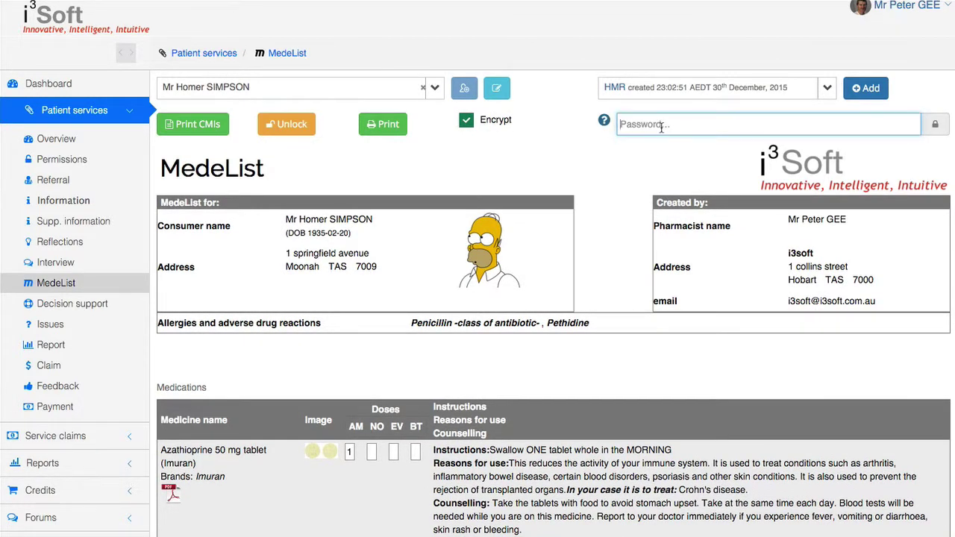
type("pa")
left_click(936, 127)
left_click(935, 126)
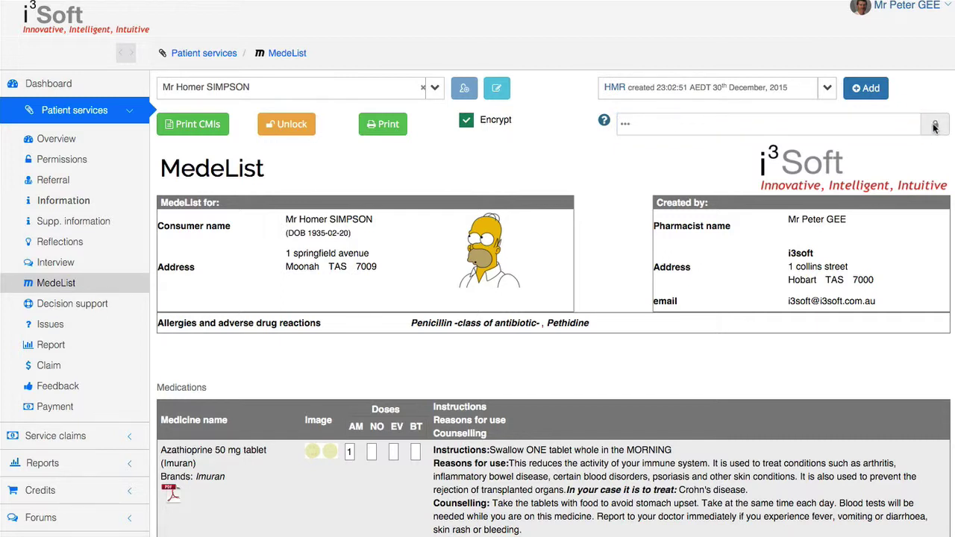
left_click(935, 127)
left_click(936, 127)
left_click(664, 123)
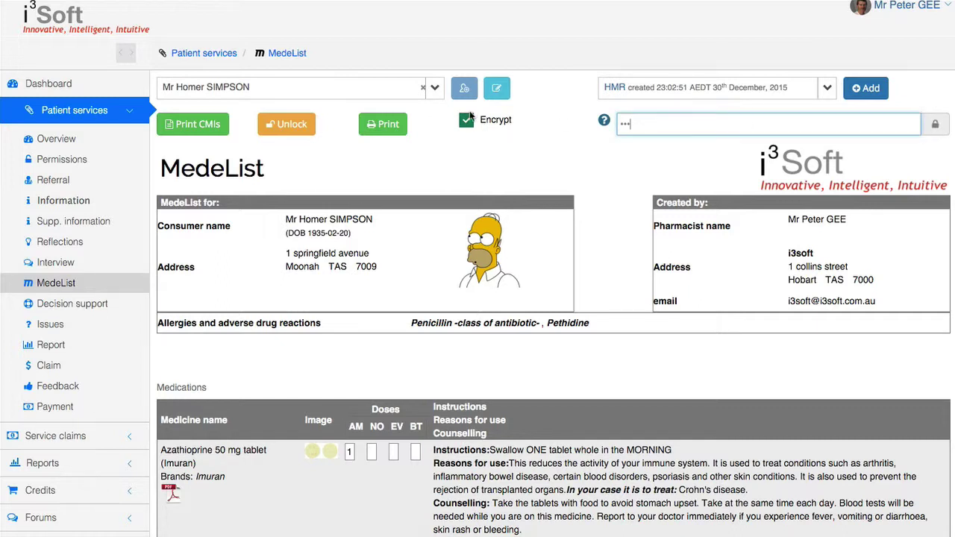
key("ctrl+a")
key("BackSpace")
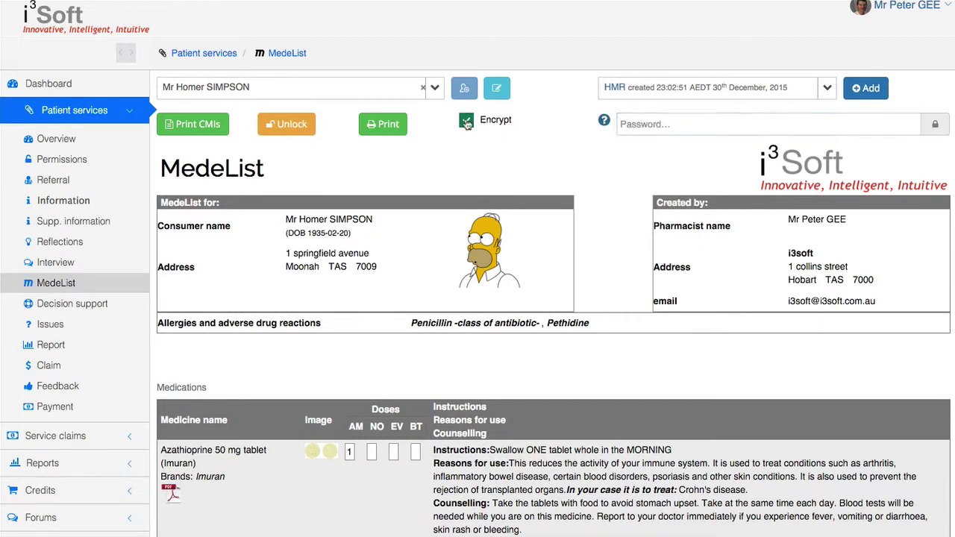
left_click(467, 124)
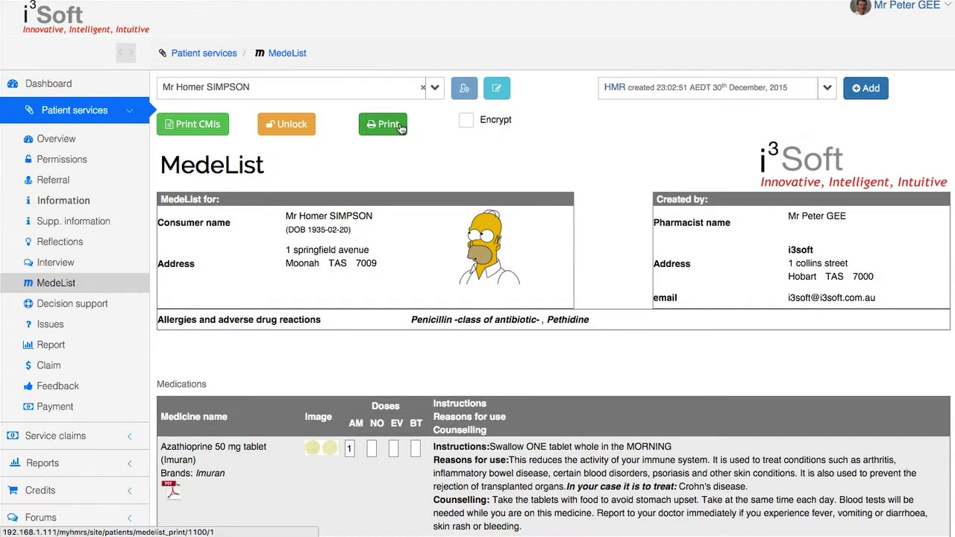
left_click(401, 127)
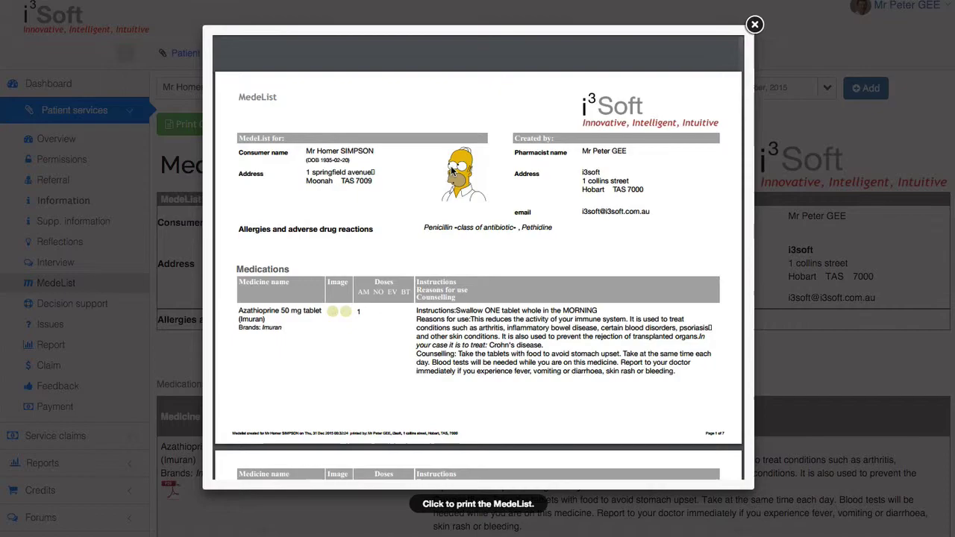
scroll(451, 172, "down", 5)
scroll(451, 171, "down", 3)
scroll(450, 168, "down", 3)
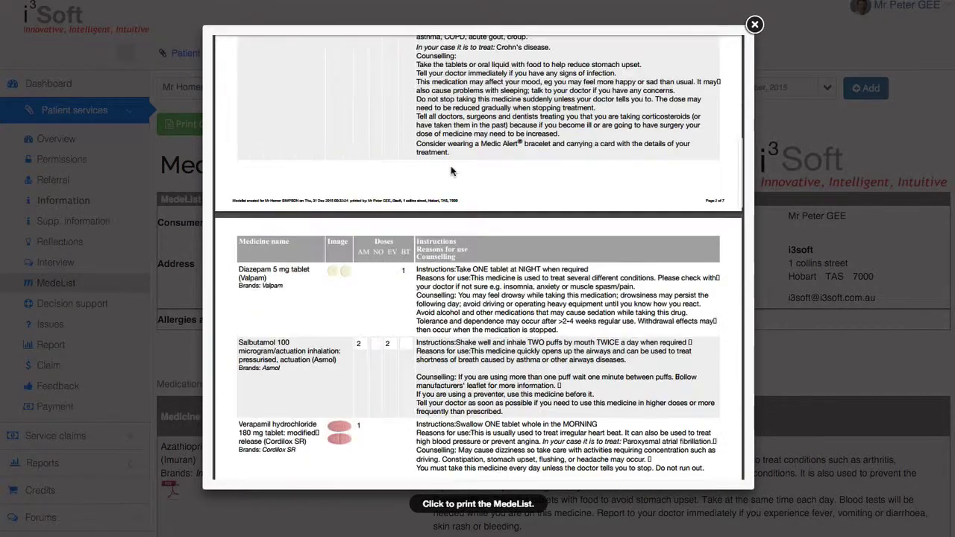
scroll(451, 166, "down", 2)
scroll(450, 166, "down", 3)
scroll(451, 172, "down", 3)
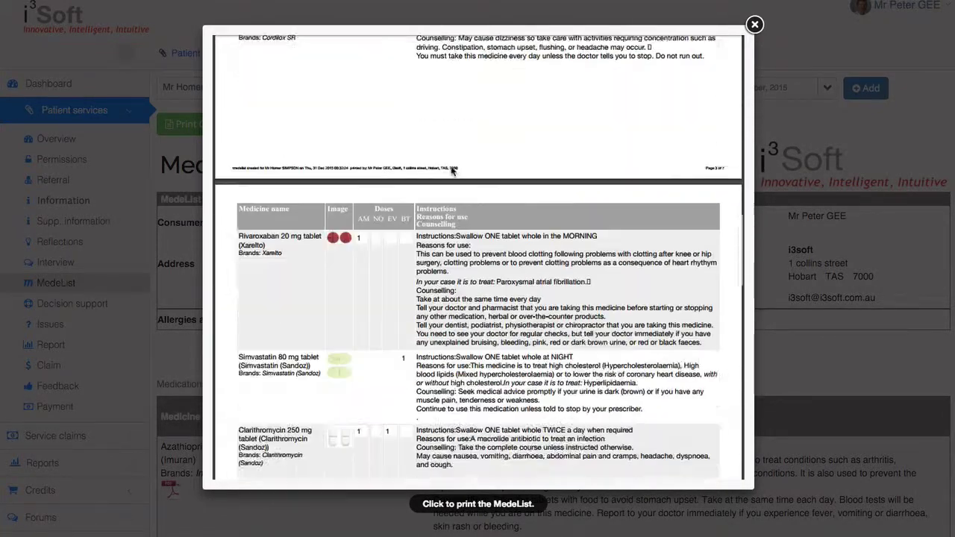
scroll(452, 172, "down", 3)
scroll(452, 171, "down", 3)
scroll(451, 172, "down", 3)
scroll(451, 171, "down", 1)
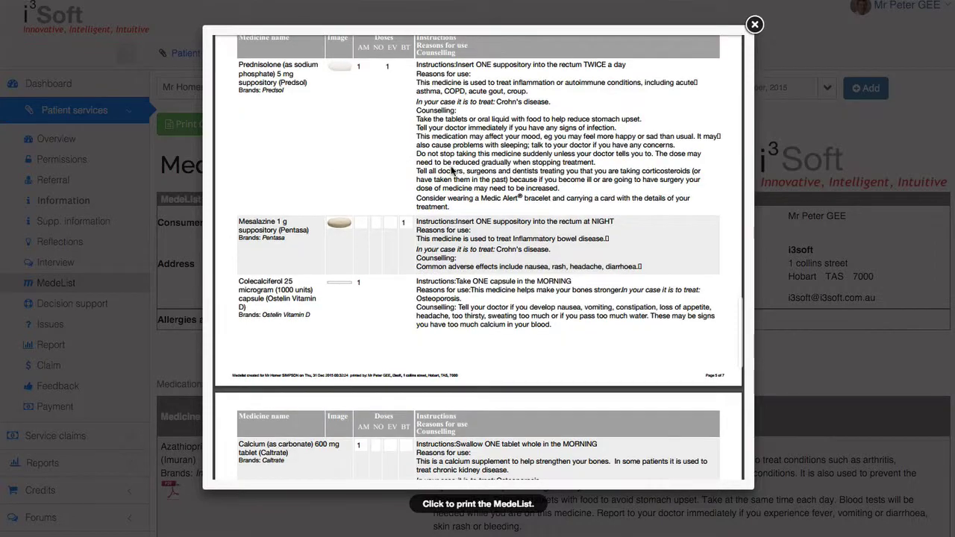
scroll(451, 172, "down", 3)
scroll(452, 171, "down", 2)
scroll(452, 172, "down", 3)
scroll(451, 171, "down", 2)
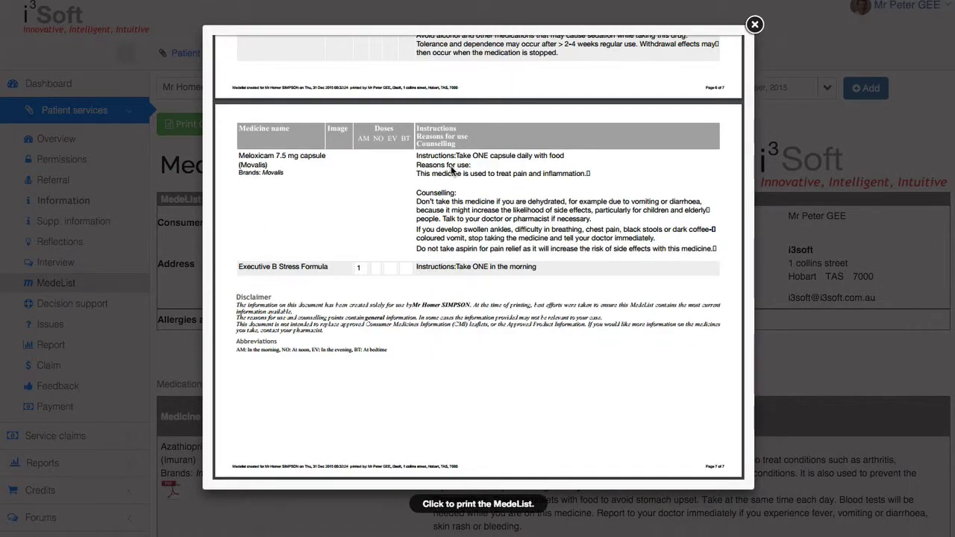
key("Home")
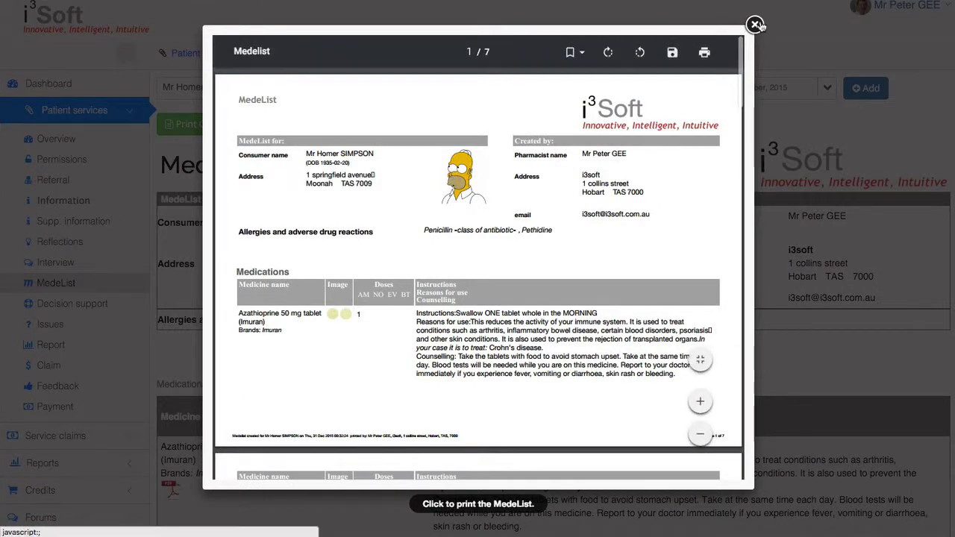
left_click(756, 25)
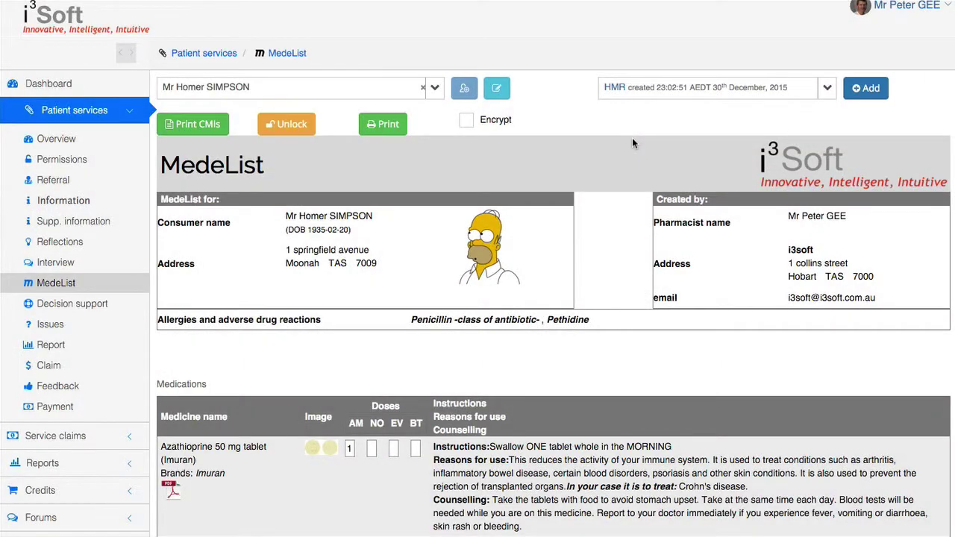